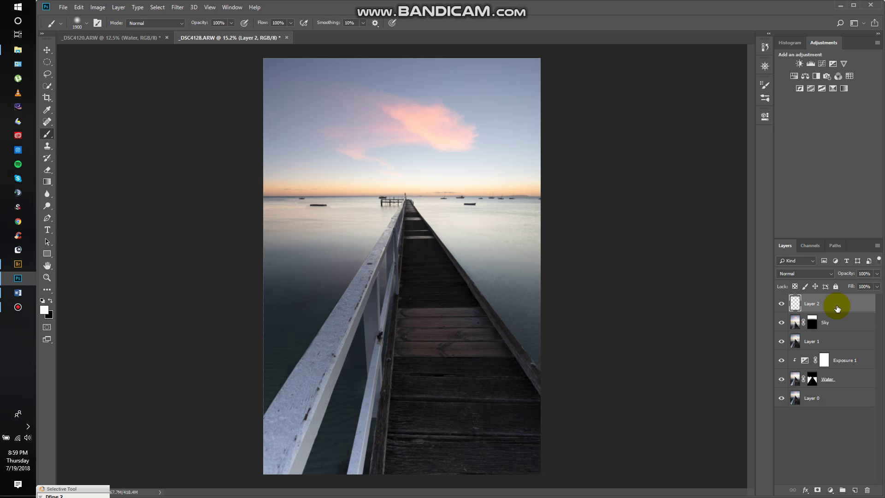
- Rename the merged Layer 2 at the top of the stack as "Stamp layers"
left_click(811, 304)
double_click(811, 304)
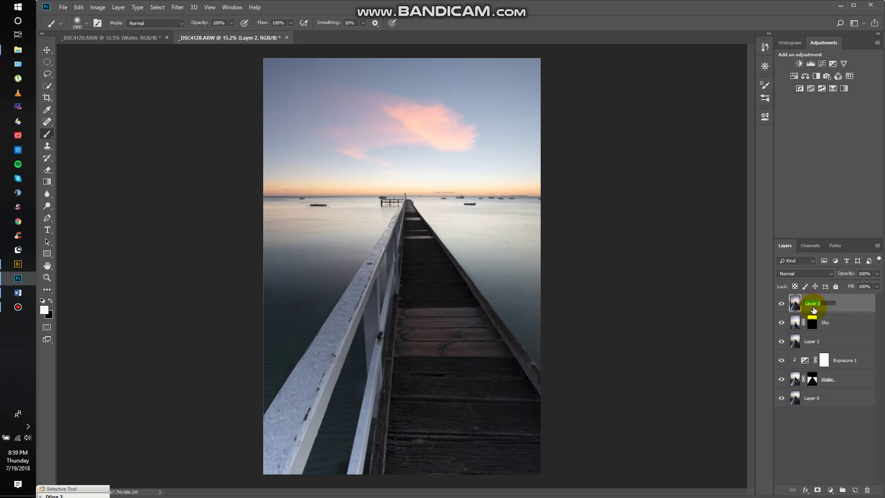
type("Stamp layers")
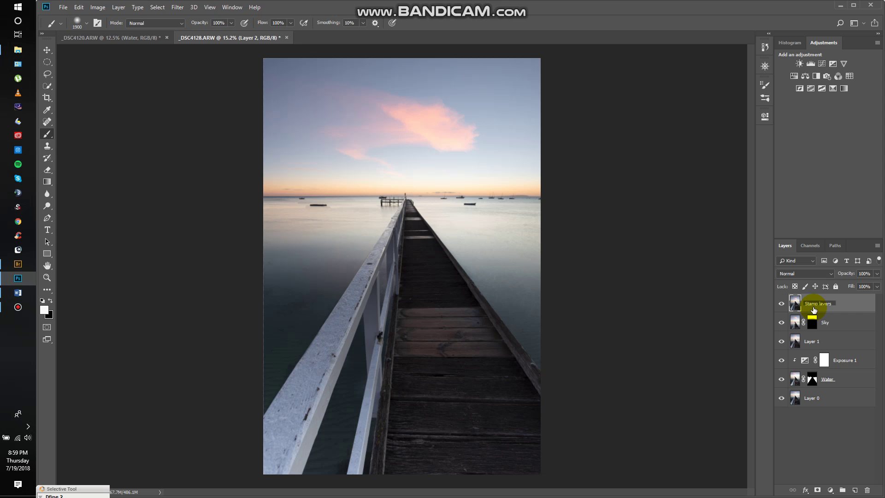
key("Return")
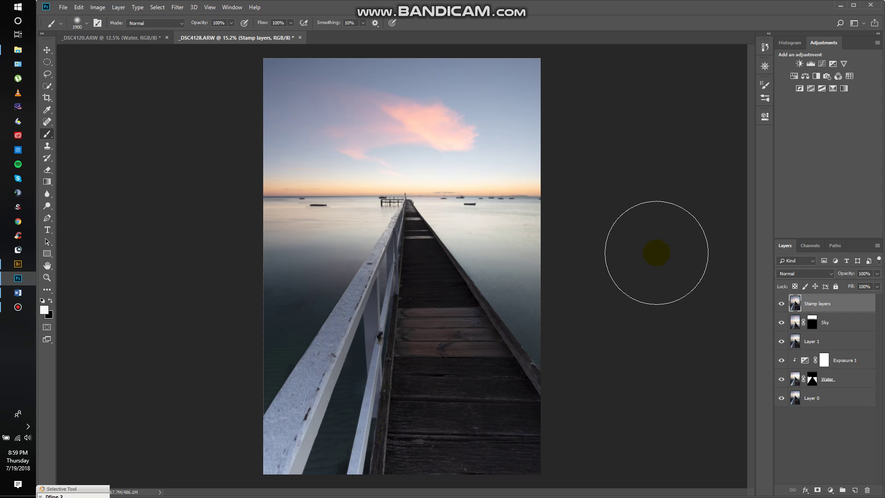
- Load the RGB channel's luminosity as a selection and add a Levels adjustment layer masked by it above Stamp layers
left_click(811, 246)
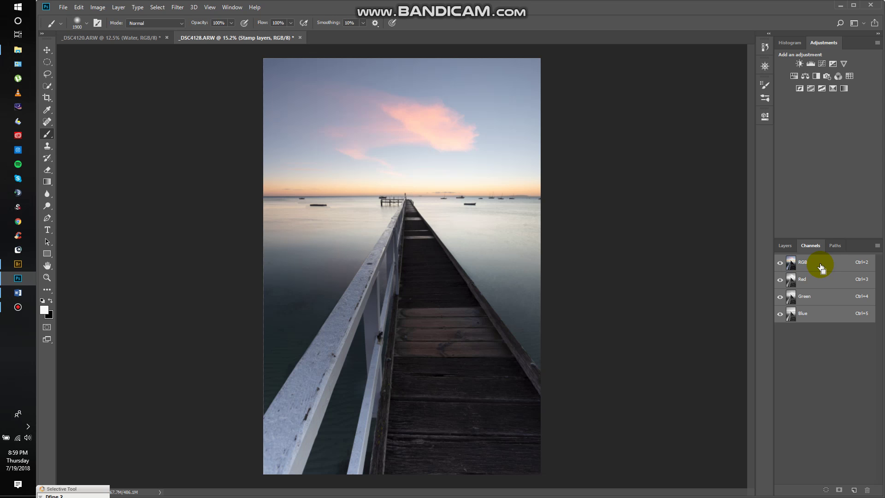
left_click(821, 266, "ctrl")
left_click(526, 193)
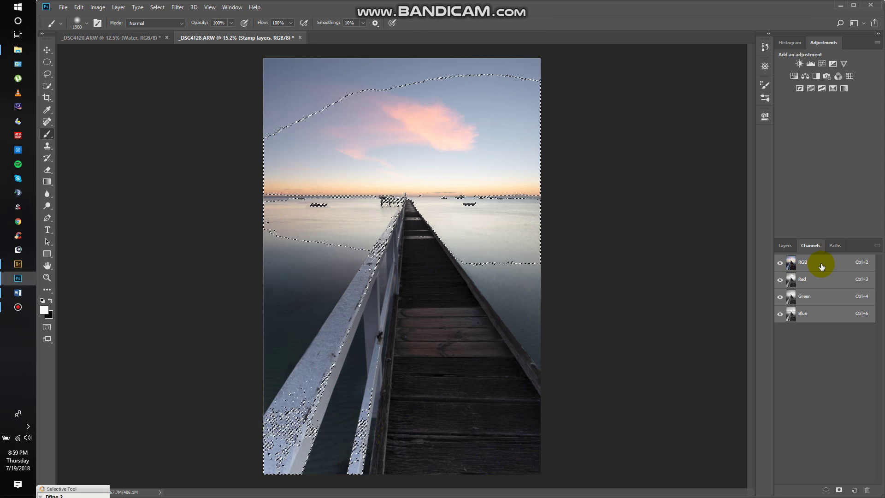
left_click(783, 246)
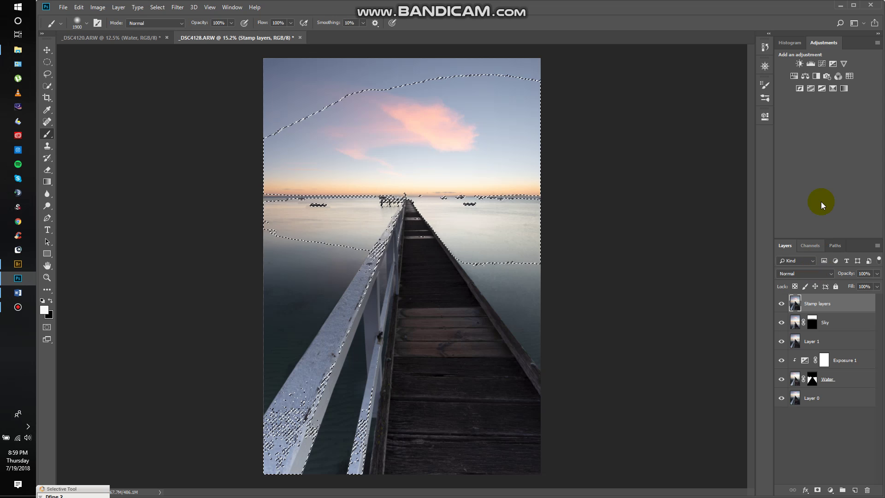
left_click(811, 65)
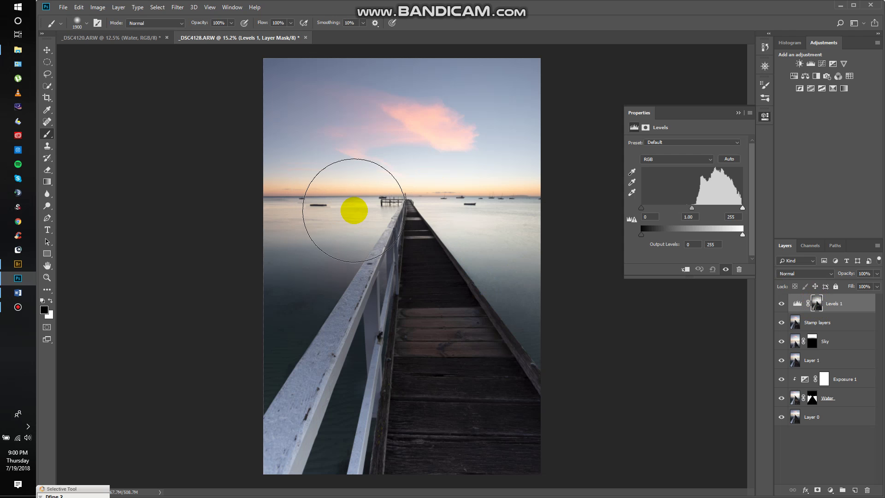
- Raise the Levels shadow input to 122 and compare the photo with the adjustment hidden and shown
mouse_move(354, 211)
left_mouse_down()
mouse_move(443, 196)
mouse_move(602, 221)
mouse_move(725, 197)
mouse_move(724, 174)
mouse_move(705, 178)
mouse_move(697, 194)
mouse_move(745, 201)
left_mouse_up()
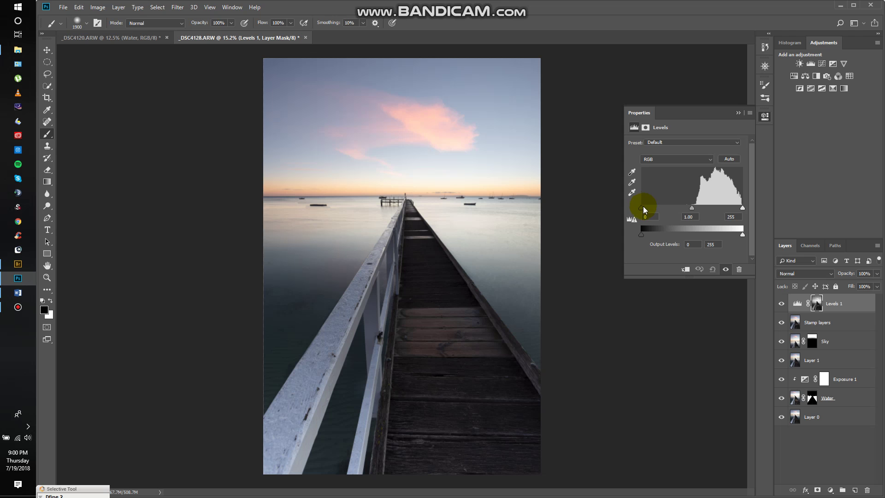
left_click_drag(642, 207, 666, 208)
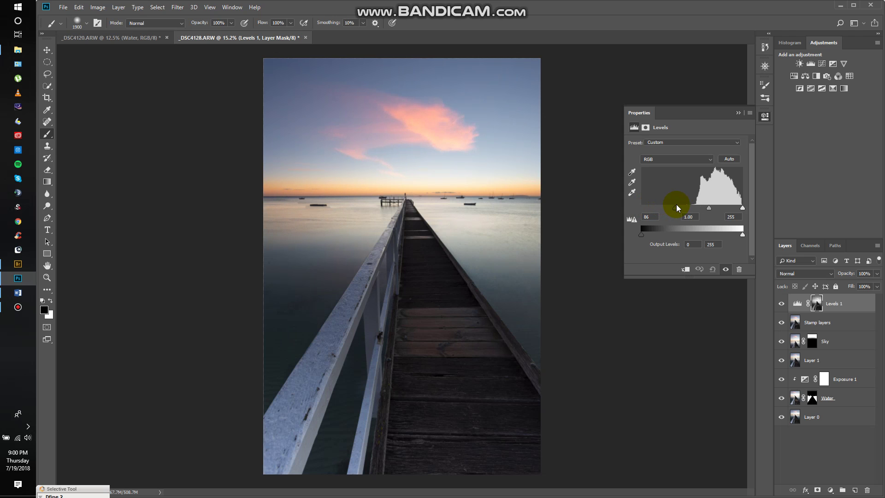
left_click_drag(680, 206, 686, 207)
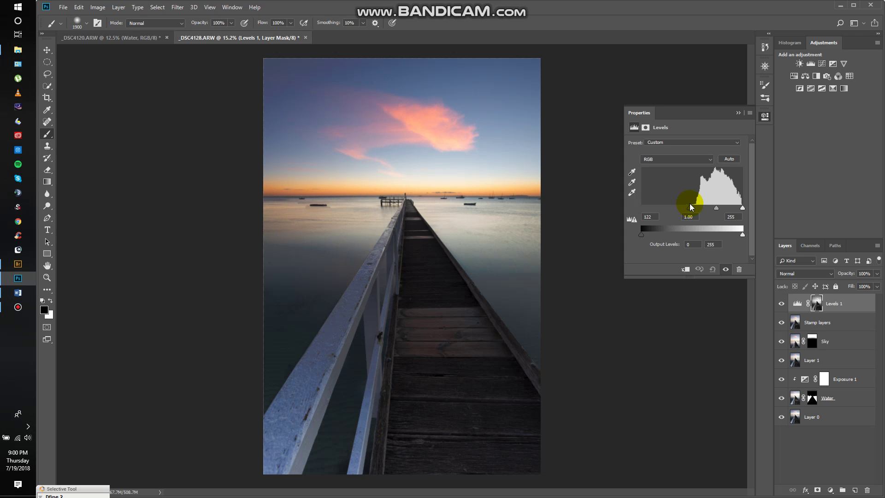
left_click_drag(691, 207, 690, 207)
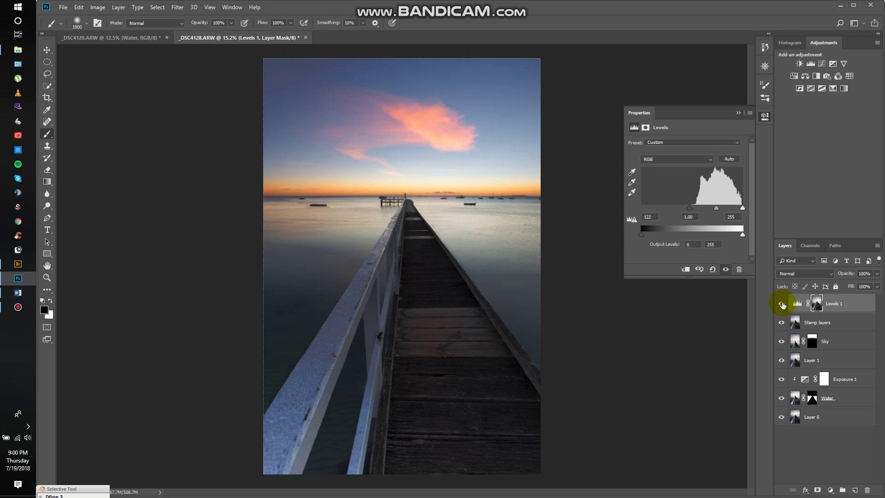
left_click(782, 303)
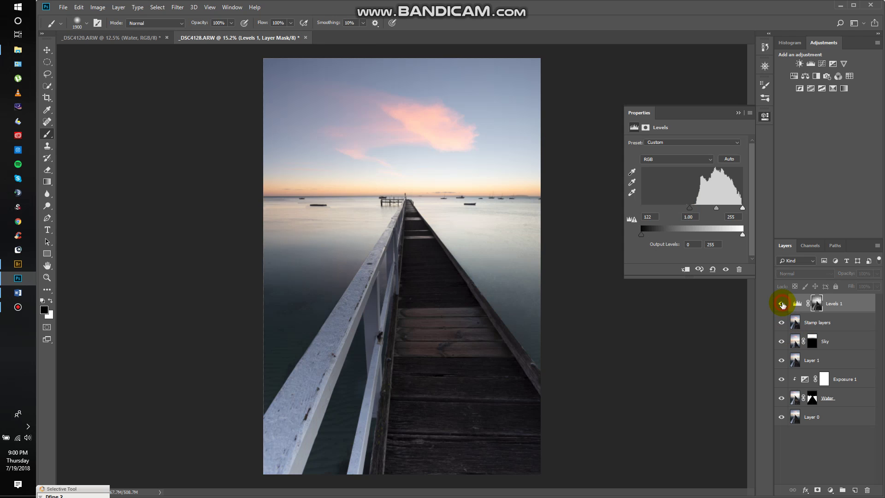
left_click(782, 303)
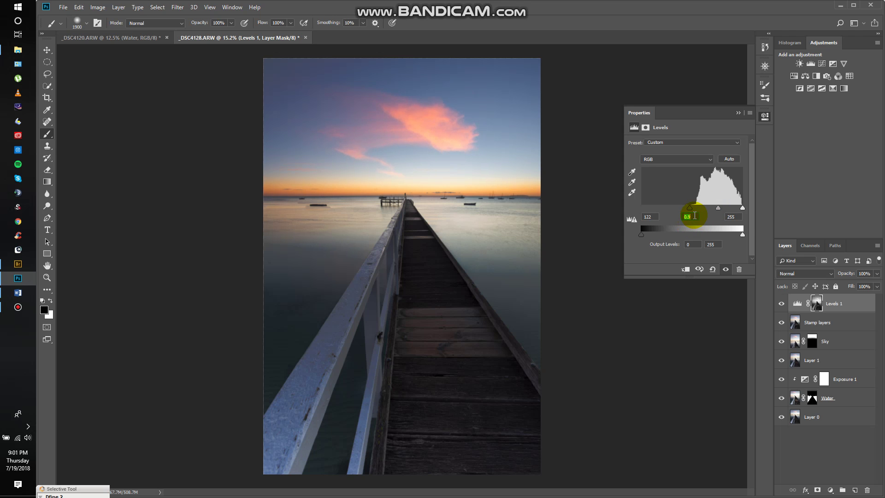
- Set the Levels midtone value to 0.9 and compare the photo with and without the adjustment
left_click_drag(690, 215, 710, 220)
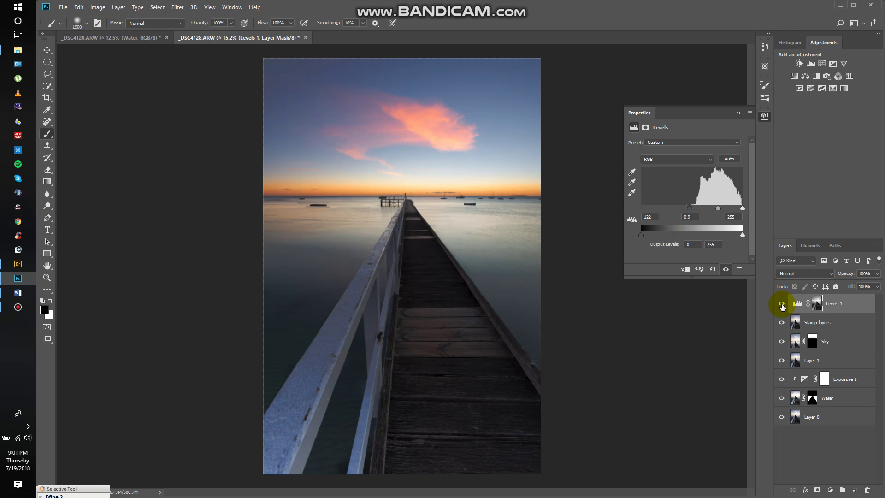
left_click(782, 305)
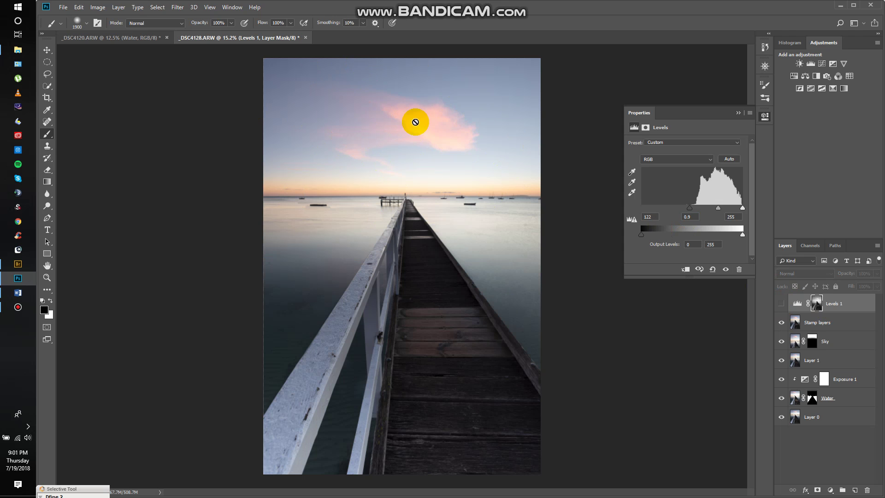
left_click(781, 304)
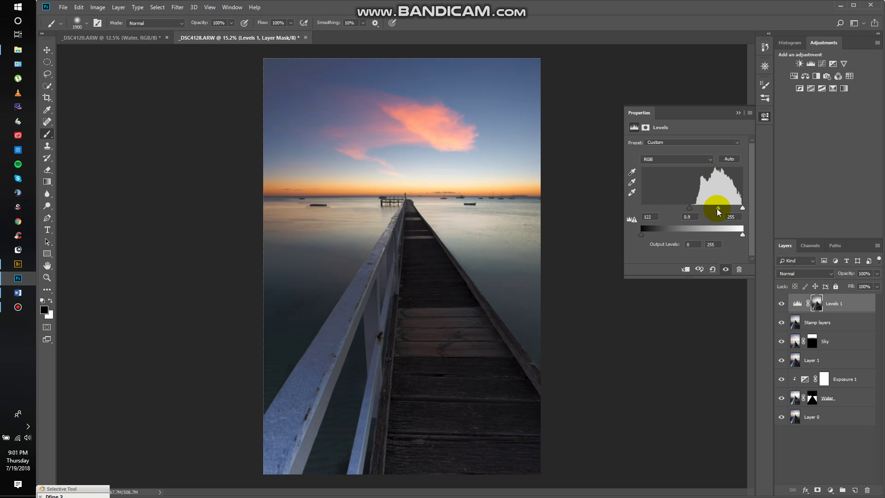
left_click(781, 305)
left_click(782, 305)
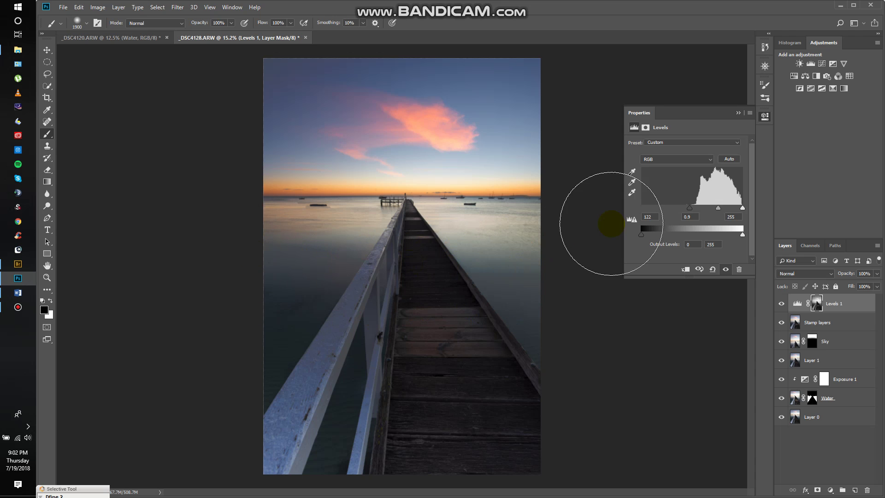
- Paint black at 50% brush opacity on the Levels mask over the railing and jetty, and compare before and after
left_click(738, 113)
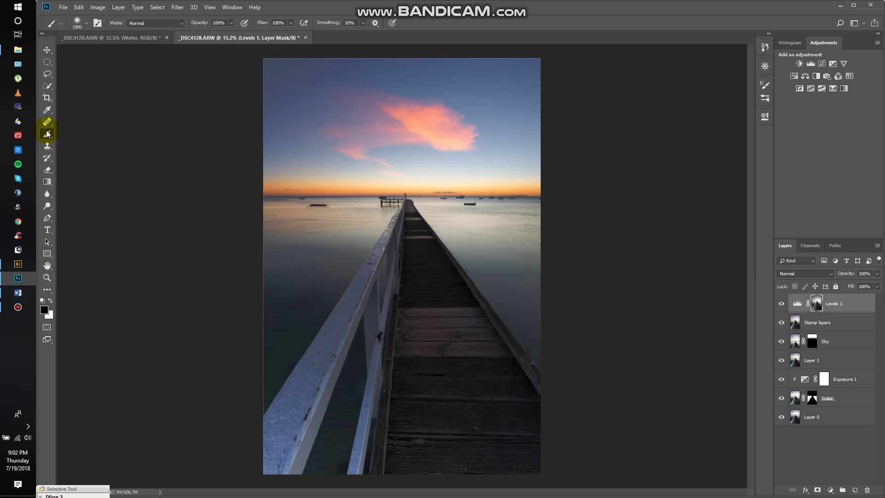
left_click(232, 23)
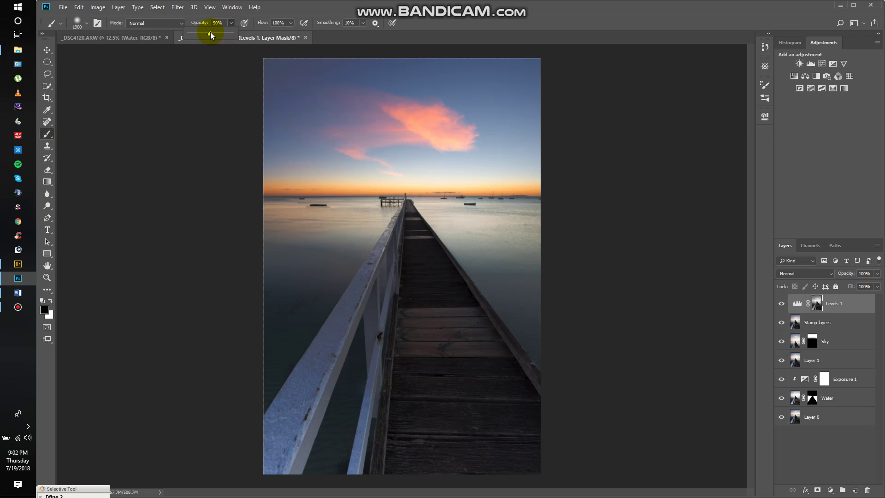
left_click(231, 23)
left_click(354, 284)
mouse_move(354, 285)
left_mouse_down()
mouse_move(517, 266)
mouse_move(272, 253)
mouse_move(535, 252)
mouse_move(277, 250)
mouse_move(533, 252)
mouse_move(284, 314)
mouse_move(280, 301)
mouse_move(436, 292)
mouse_move(559, 294)
mouse_move(582, 316)
mouse_move(256, 354)
mouse_move(233, 387)
mouse_move(309, 398)
mouse_move(469, 382)
left_mouse_up()
mouse_move(582, 415)
left_mouse_down()
mouse_move(470, 435)
mouse_move(256, 443)
mouse_move(253, 403)
mouse_move(528, 259)
mouse_move(378, 271)
mouse_move(265, 257)
mouse_move(509, 269)
mouse_move(531, 284)
mouse_move(338, 322)
mouse_move(479, 376)
left_mouse_up()
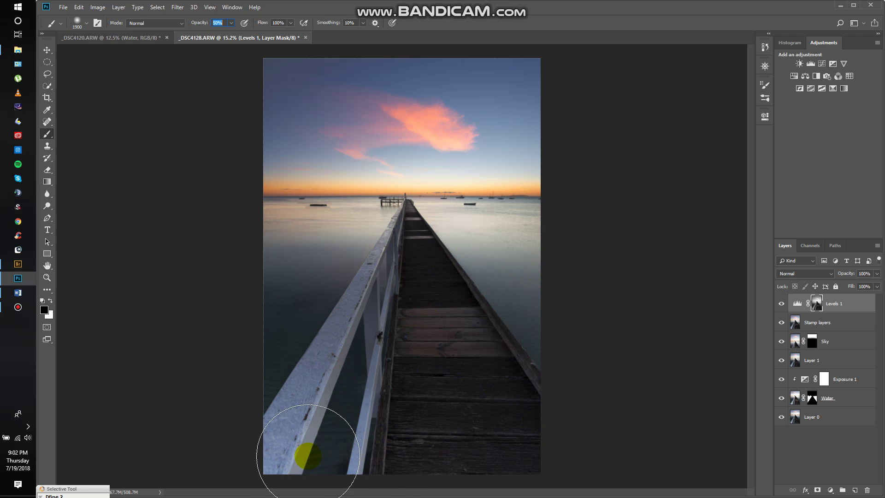
left_click(782, 305)
left_click(781, 306)
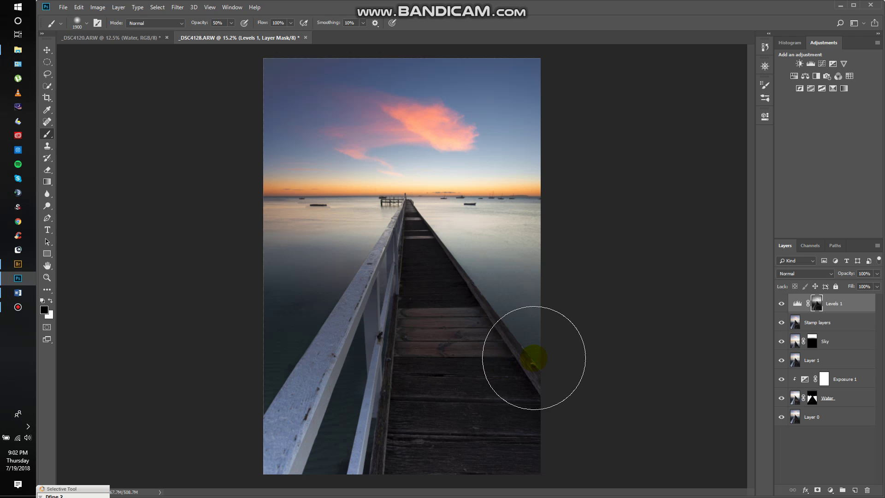
- Add a Photo Filter adjustment layer using Cooling Filter (80) at 15% density
left_click(827, 77)
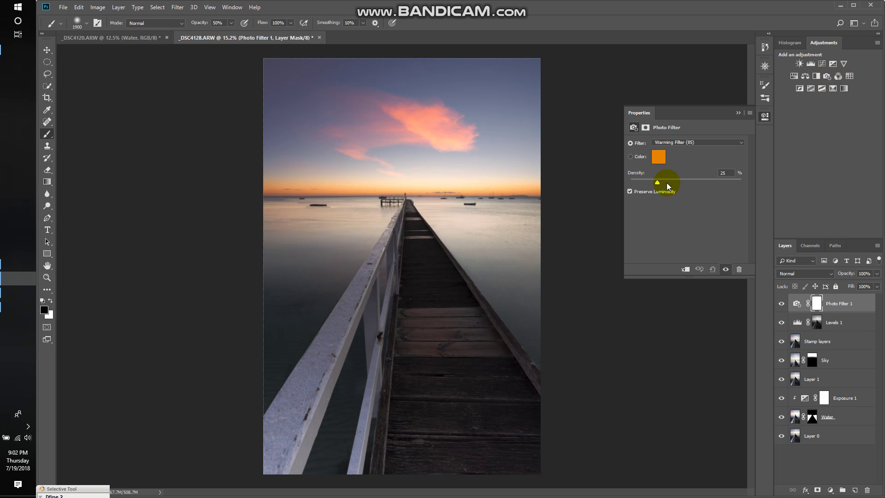
left_click(708, 142)
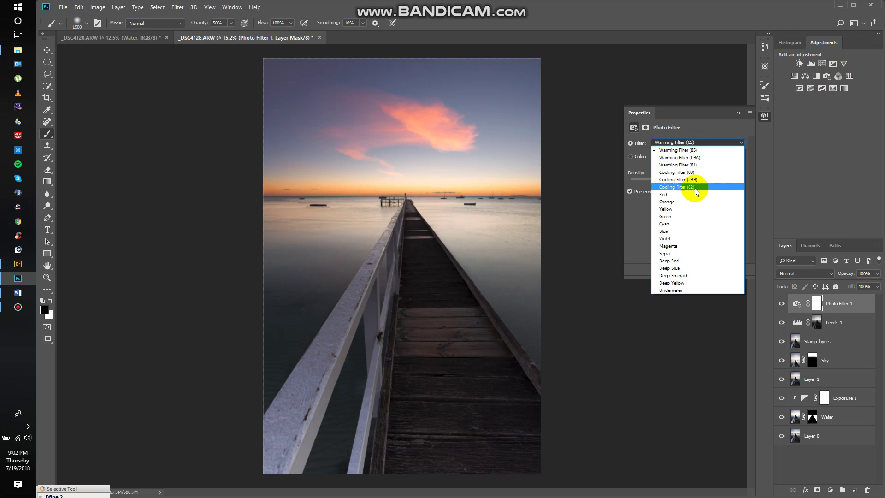
left_click(696, 172)
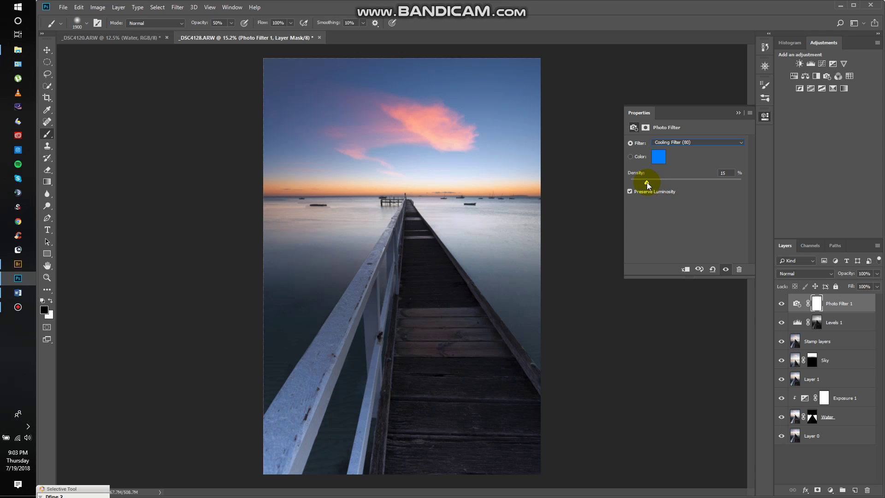
left_click(738, 113)
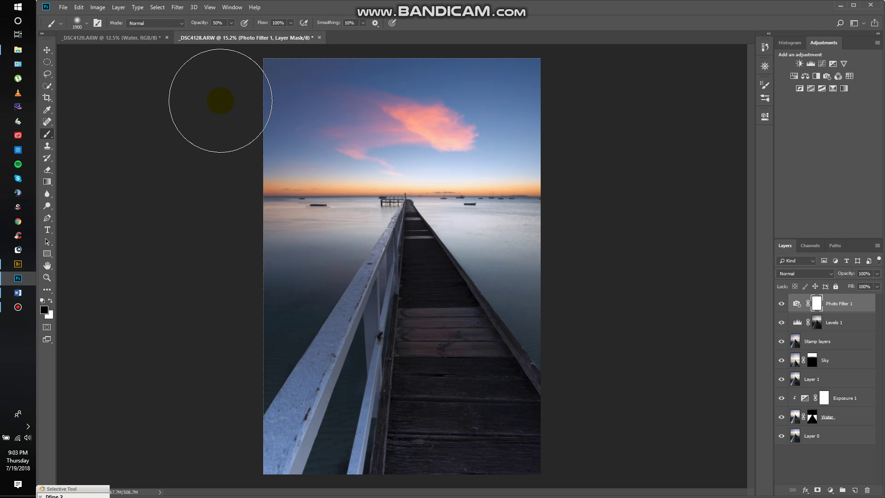
- Set the brush opacity to 100% and paint black across the sky on the Photo Filter mask
left_click(233, 25)
left_click_drag(232, 33, 254, 36)
left_click(249, 83)
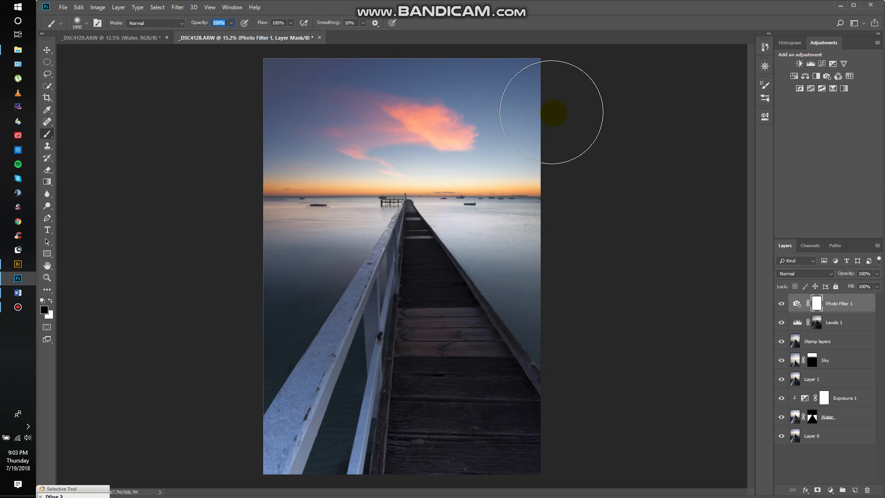
left_click_drag(306, 140, 622, 143)
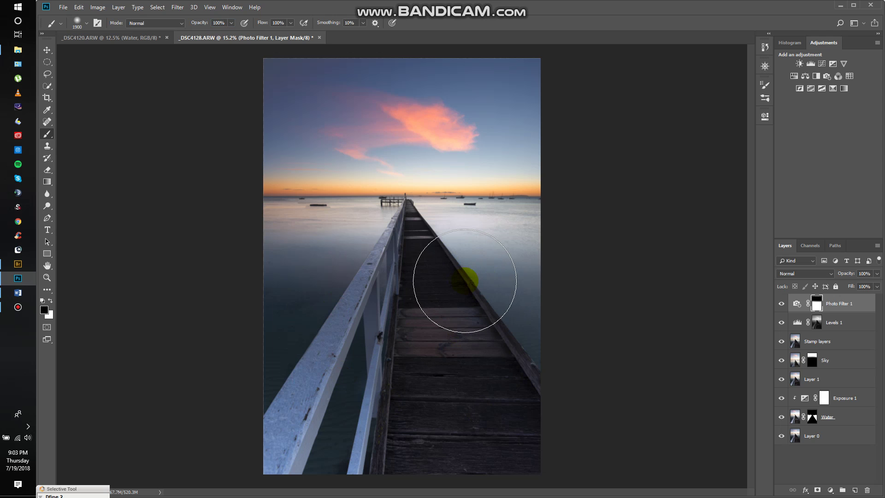
- Mask the cooling filter off the wooden walkway by painting black with a smaller brush, adjusting the brush size as needed
key("bracketleft")
key("bracketleft")
key("bracketleft")
key("bracketleft")
key("bracketleft")
key("bracketleft")
key("bracketleft")
key("bracketleft")
key("bracketleft")
key("bracketleft")
key("bracketleft")
key("bracketleft")
key("bracketleft")
key("bracketleft")
key("bracketleft")
key("bracketleft")
key("bracketleft")
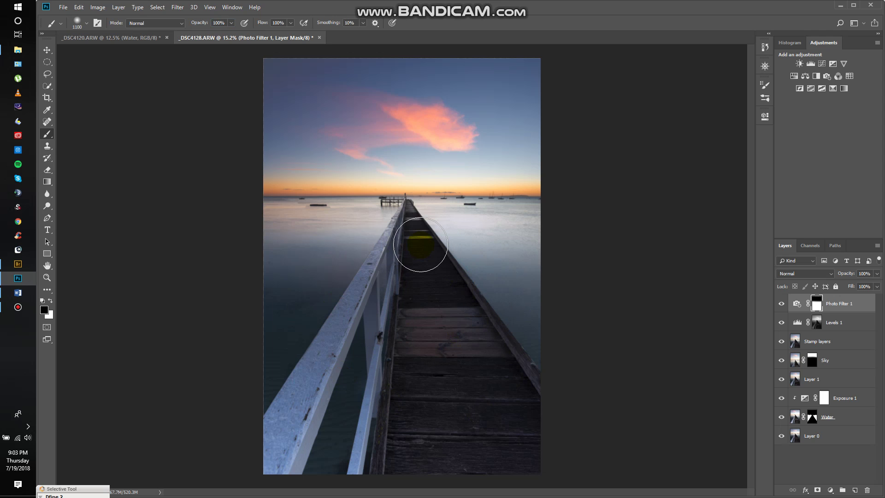
mouse_move(412, 214)
left_mouse_down()
mouse_move(424, 282)
mouse_move(418, 237)
mouse_move(412, 289)
mouse_move(412, 232)
mouse_move(419, 266)
mouse_move(424, 228)
mouse_move(438, 256)
left_mouse_up()
mouse_move(462, 301)
left_mouse_down()
mouse_move(476, 321)
mouse_move(460, 283)
mouse_move(431, 282)
mouse_move(447, 323)
mouse_move(433, 333)
mouse_move(418, 317)
mouse_move(417, 284)
mouse_move(417, 332)
mouse_move(405, 283)
mouse_move(404, 363)
mouse_move(432, 275)
mouse_move(452, 375)
mouse_move(449, 318)
mouse_move(465, 311)
mouse_move(468, 347)
mouse_move(473, 314)
mouse_move(487, 360)
mouse_move(474, 313)
left_mouse_up()
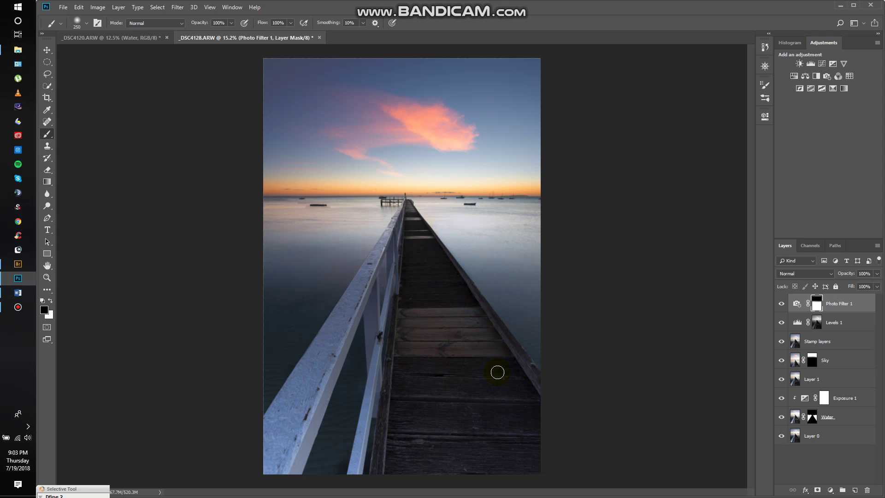
mouse_move(503, 373)
left_mouse_down()
mouse_move(480, 370)
mouse_move(434, 332)
mouse_move(425, 300)
mouse_move(425, 427)
mouse_move(416, 469)
mouse_move(417, 399)
mouse_move(409, 470)
mouse_move(410, 392)
mouse_move(453, 456)
mouse_move(451, 347)
mouse_move(480, 449)
mouse_move(506, 439)
mouse_move(469, 367)
mouse_move(530, 444)
mouse_move(473, 345)
mouse_move(528, 401)
mouse_move(422, 246)
mouse_move(401, 462)
mouse_move(436, 478)
mouse_move(442, 352)
mouse_move(489, 422)
mouse_move(542, 441)
mouse_move(510, 432)
mouse_move(488, 381)
mouse_move(448, 363)
mouse_move(242, 406)
mouse_move(272, 457)
mouse_move(324, 365)
mouse_move(333, 343)
mouse_move(287, 433)
mouse_move(346, 315)
left_mouse_up()
key("bracketright")
key("bracketright")
key("bracketright")
key("bracketright")
key("bracketright")
key("bracketright")
scroll(346, 315, "up", 2)
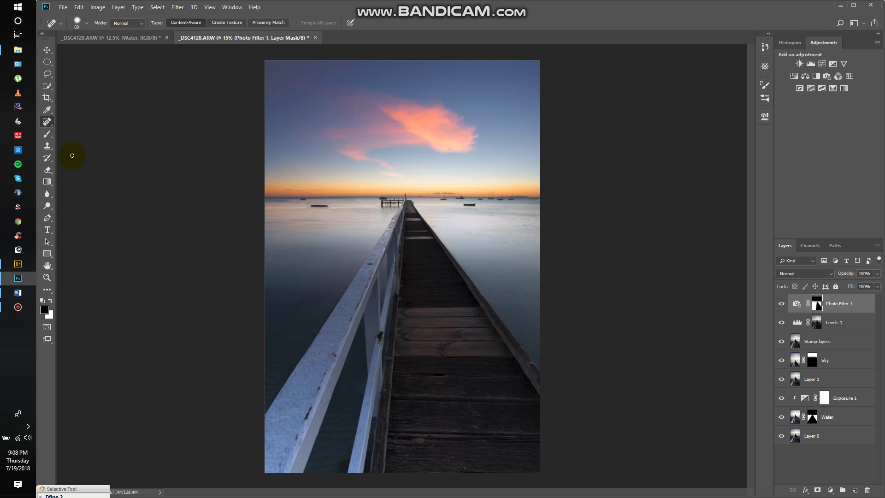
- Create a new layer named D&B in Overlay mode, filled with the Overlay-neutral 50% gray
left_click(116, 8)
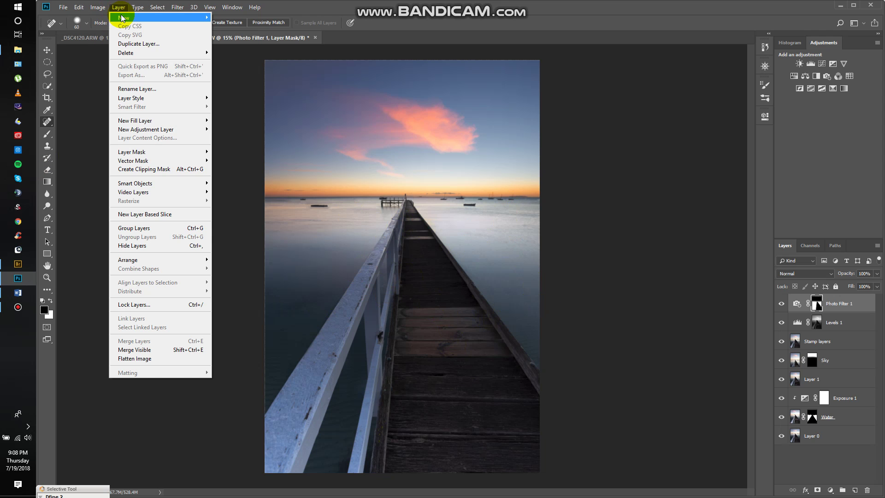
mouse_move(131, 18)
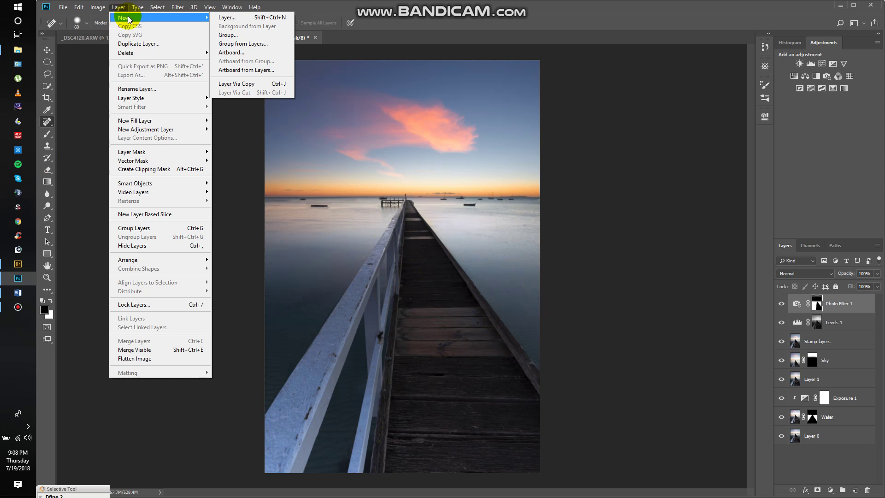
left_click(231, 17)
left_click_drag(428, 146, 391, 143)
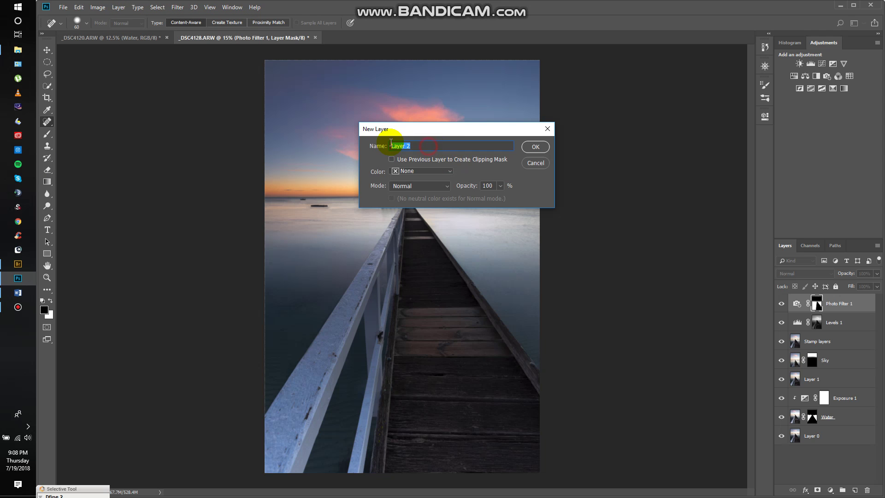
type("D&B")
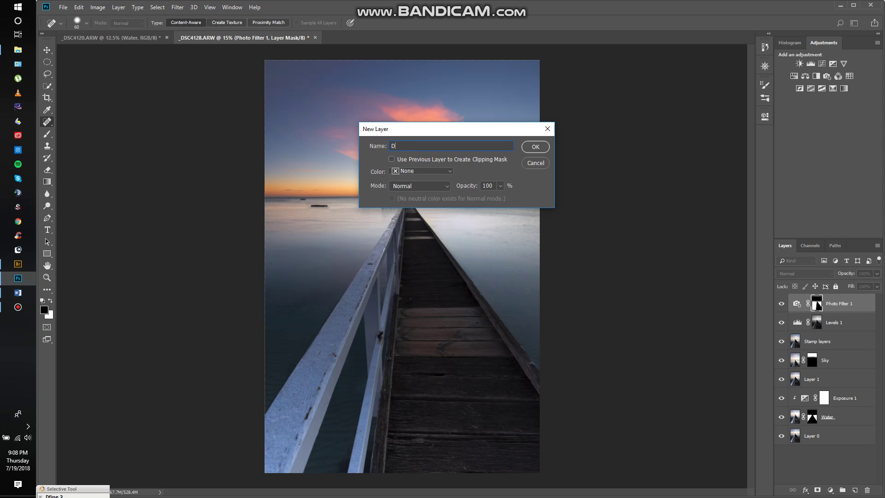
left_click(425, 185)
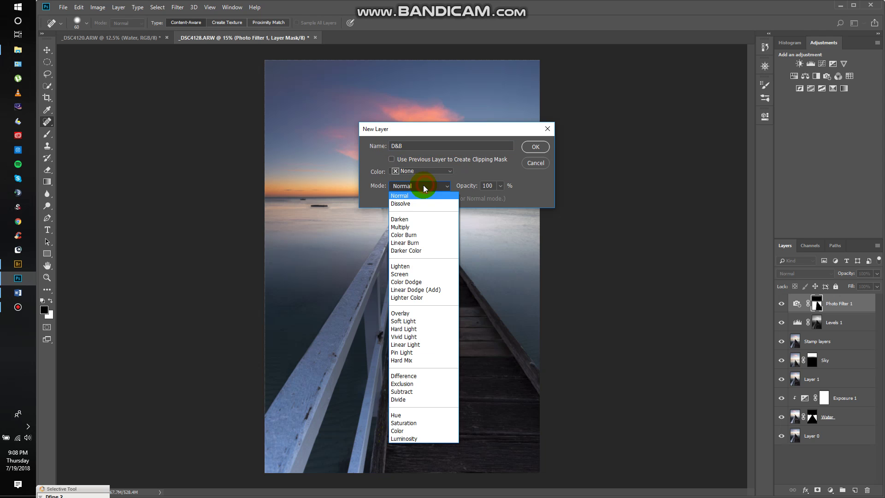
left_click(421, 313)
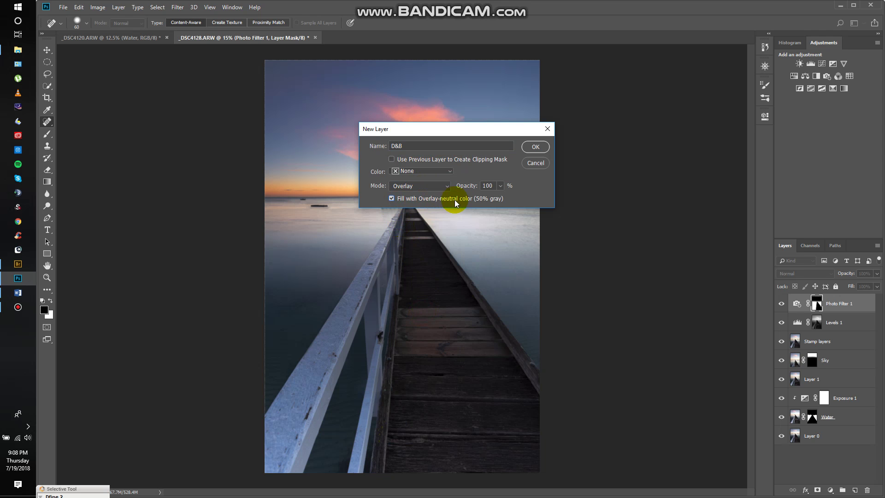
left_click(532, 147)
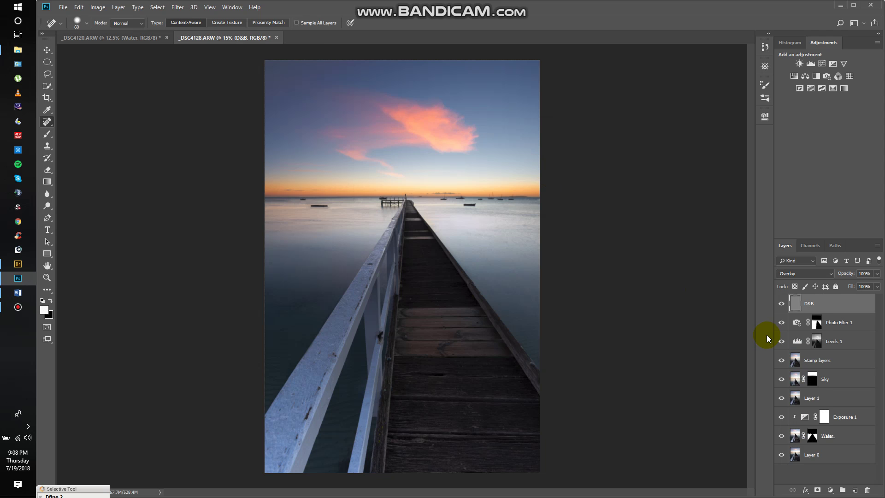
- Choose the Brush tool and set its opacity to 10% for dodging on the D&B layer
left_click(48, 133)
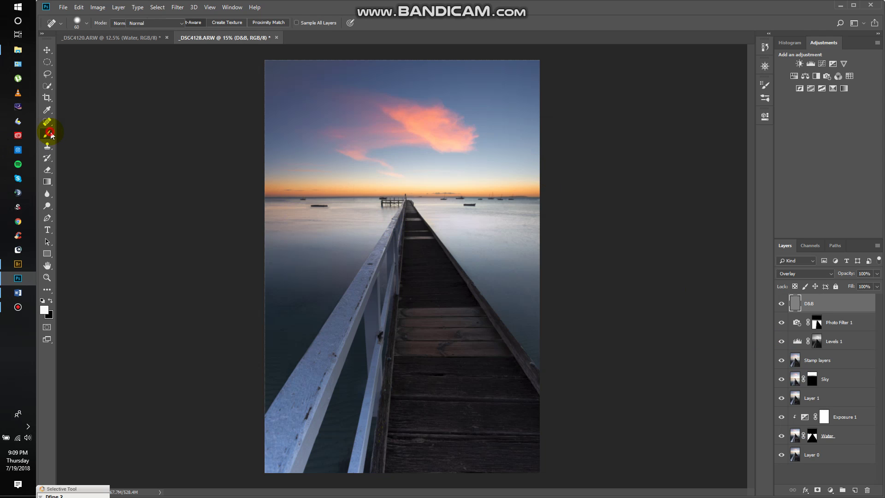
left_click(231, 22)
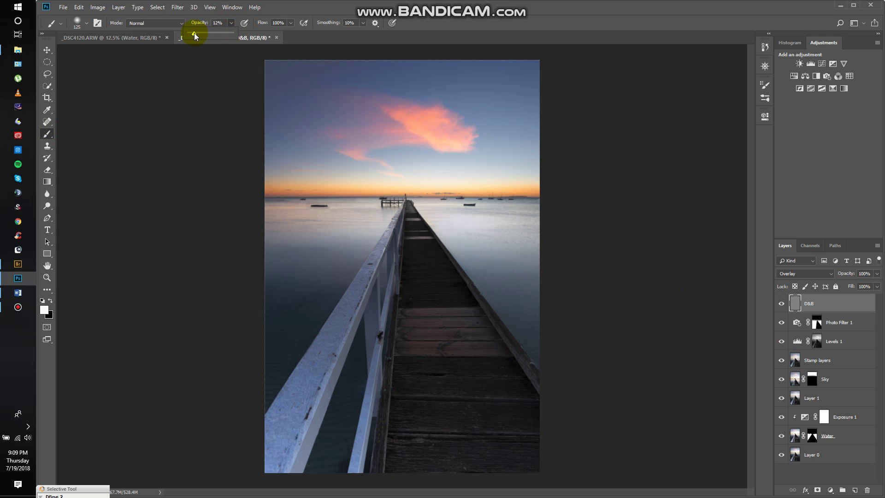
left_click(230, 24)
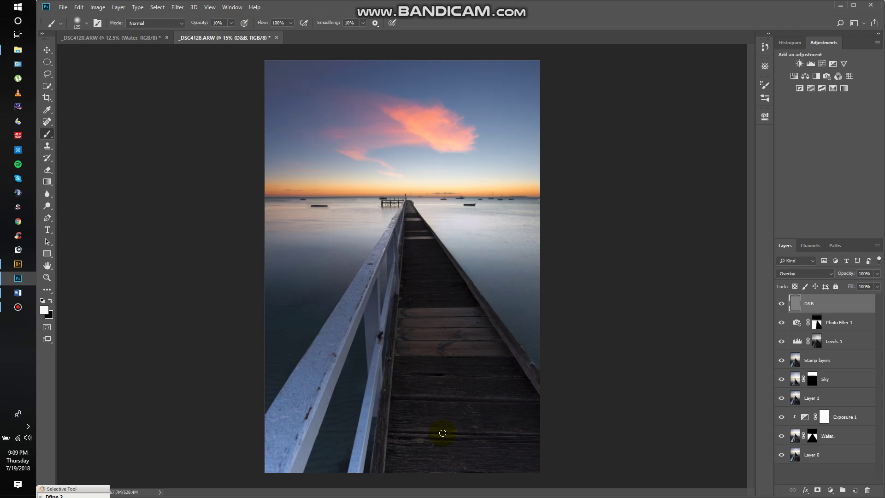
mouse_move(414, 230)
left_mouse_down()
mouse_move(414, 198)
mouse_move(381, 162)
mouse_move(410, 104)
mouse_move(455, 146)
mouse_move(320, 128)
left_mouse_up()
left_click(380, 190)
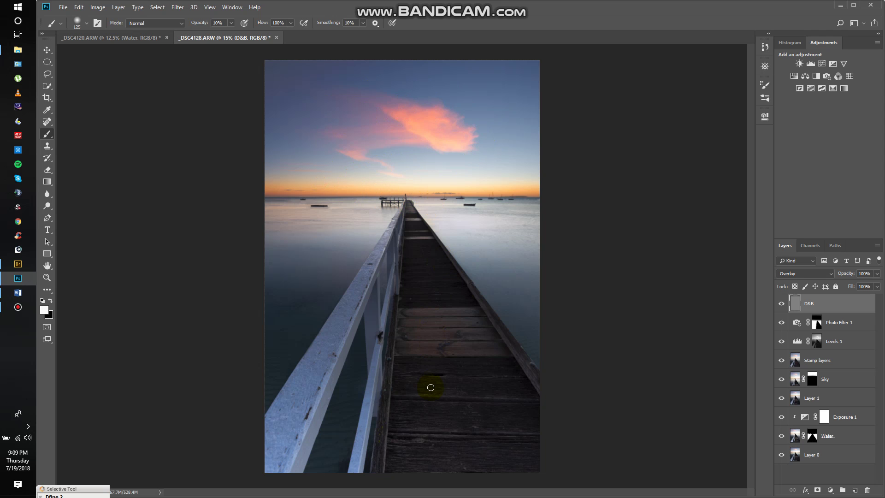
- Enlarge the brush to 1600 px and paint white over the foreground planks of the walkway on the D&B layer
key("bracketright")
key("bracketright")
key("bracketright")
key("bracketright")
key("bracketright")
key("bracketright")
key("bracketright")
key("bracketright")
key("bracketright")
key("bracketright")
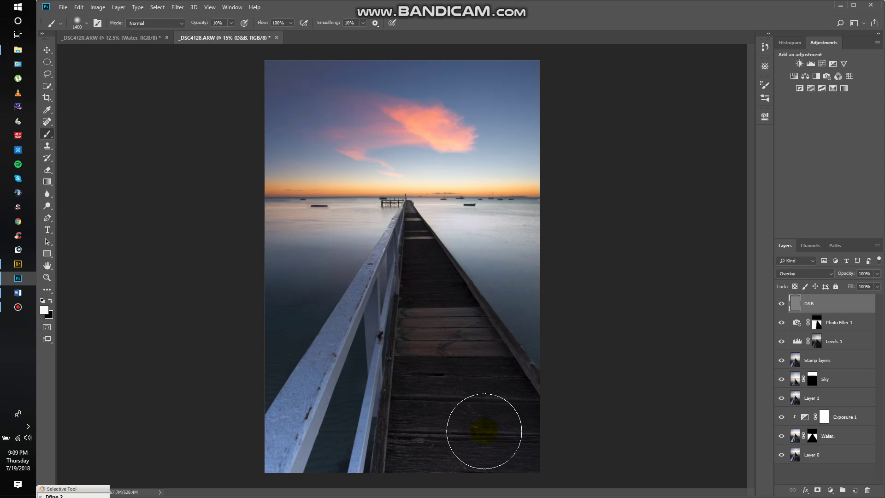
key("bracketright")
key("bracketright")
left_click(45, 311)
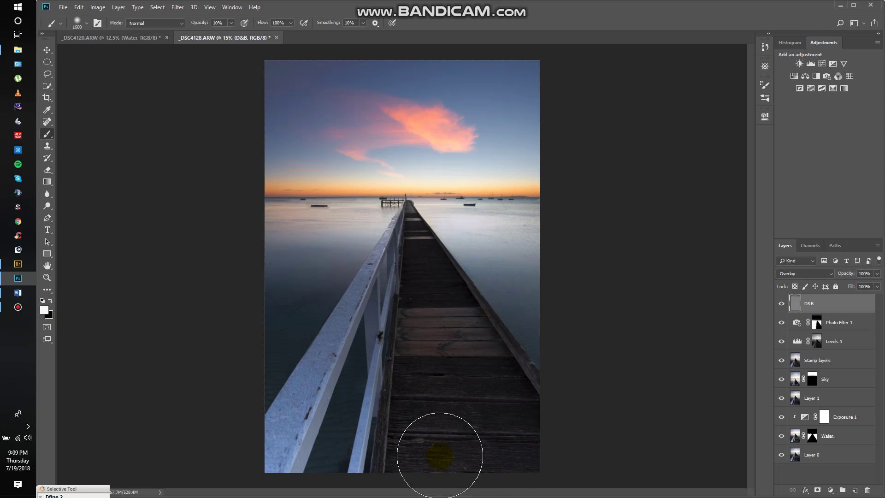
left_click(423, 451)
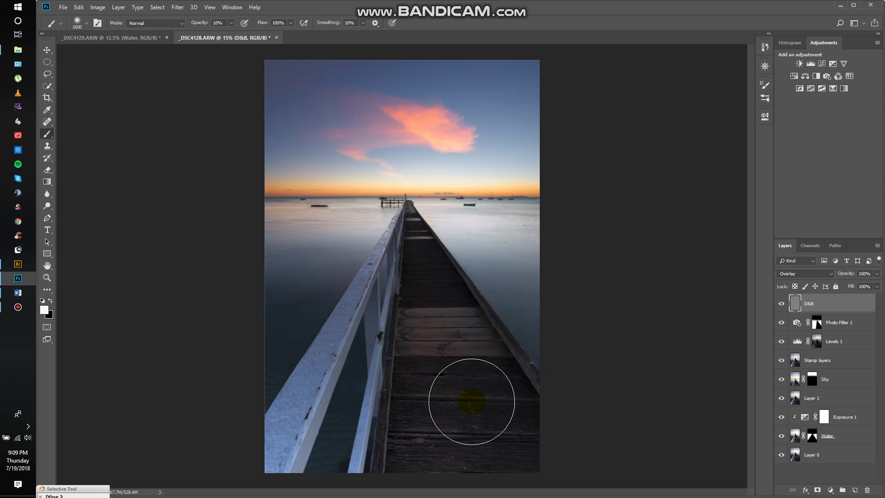
mouse_move(472, 397)
left_mouse_down()
mouse_move(439, 322)
mouse_move(441, 364)
left_mouse_up()
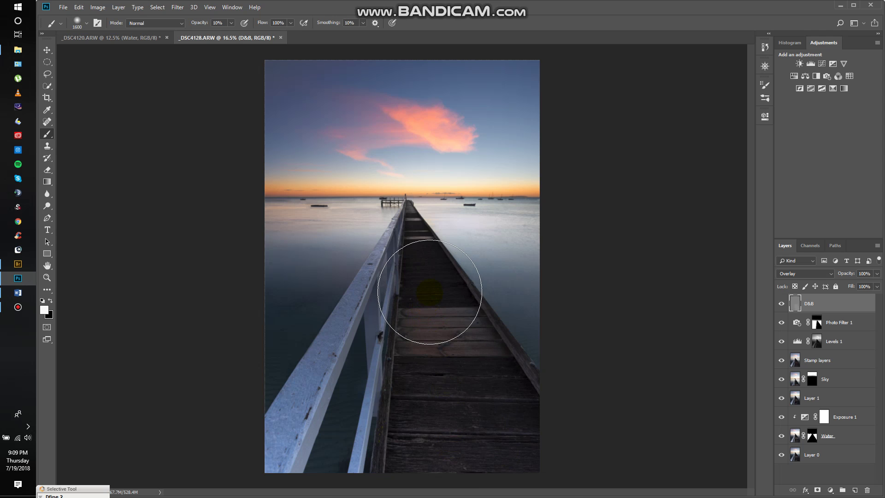
- Reduce the brush to 125 px and paint white over the far boards of the walkway to lighten them
scroll(425, 276, "up", 2)
scroll(431, 269, "up", 1)
key("bracketleft")
key("bracketleft")
key("bracketleft")
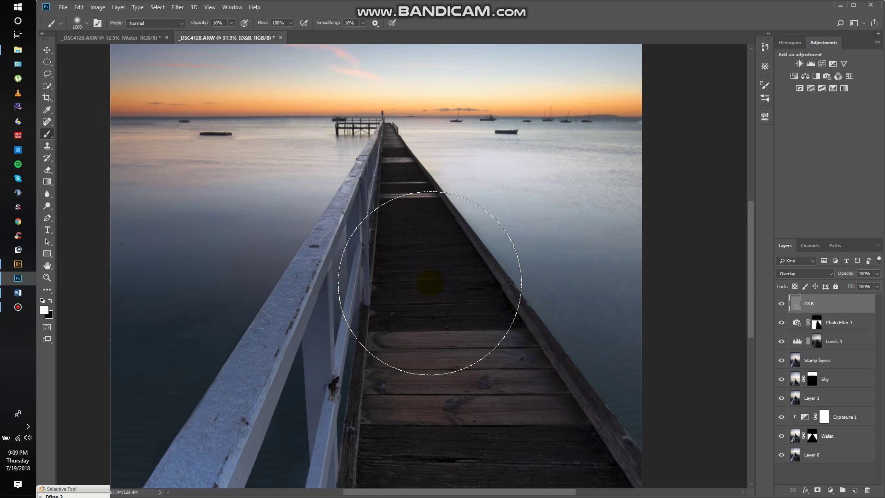
scroll(429, 271, "up", 1)
key("bracketleft")
key("bracketleft")
key("bracketleft")
key("bracketleft")
key("bracketleft")
key("bracketleft")
key("bracketleft")
key("bracketleft")
key("bracketleft")
key("bracketleft")
key("bracketleft")
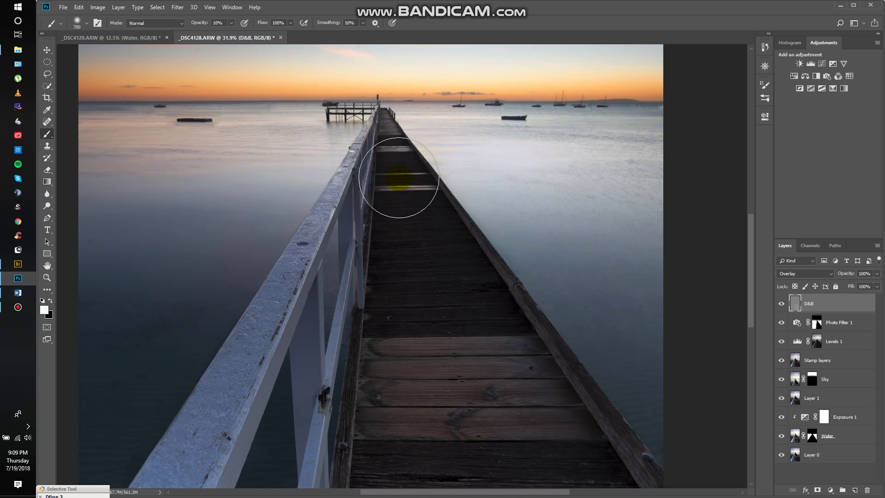
key("bracketleft")
key("bracketleft")
key("bracketleft")
key("bracketleft")
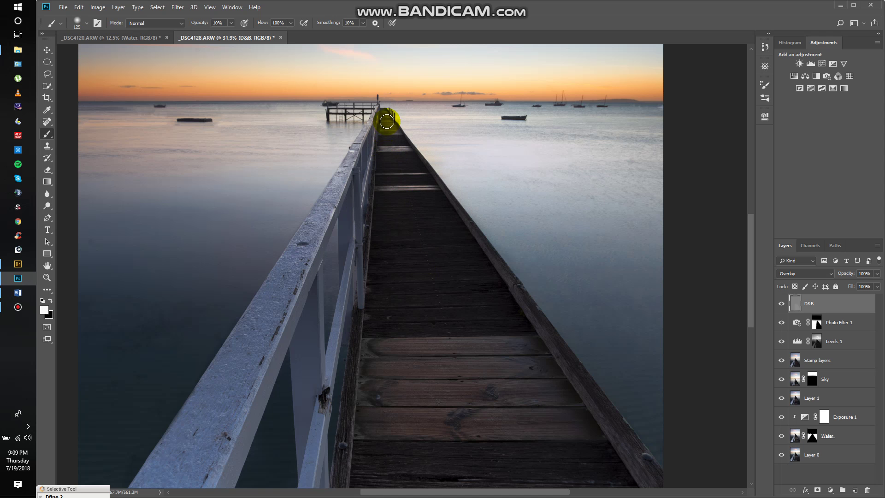
mouse_move(385, 117)
left_mouse_down()
mouse_move(383, 203)
mouse_move(387, 144)
mouse_move(399, 191)
mouse_move(393, 159)
mouse_move(415, 188)
mouse_move(408, 152)
mouse_move(424, 181)
left_mouse_up()
left_click(405, 185)
left_click_drag(406, 209, 382, 241)
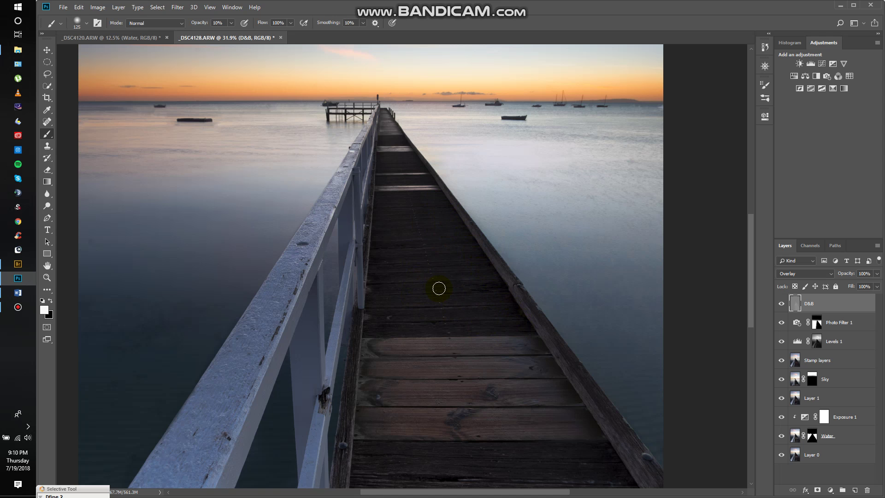
- Brighten the middle and near planks of the walkway with white, using a brush of up to 900 px
scroll(439, 288, "down", 5)
scroll(447, 389, "down", 2)
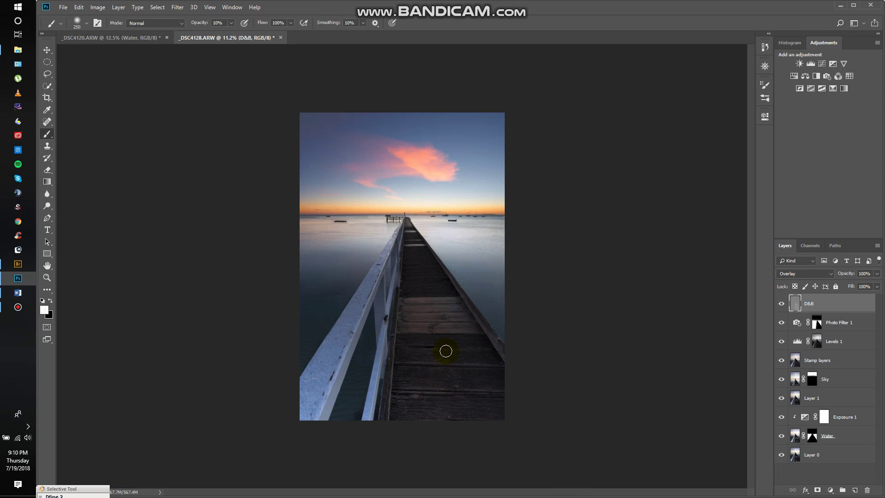
left_click_drag(423, 288, 422, 284)
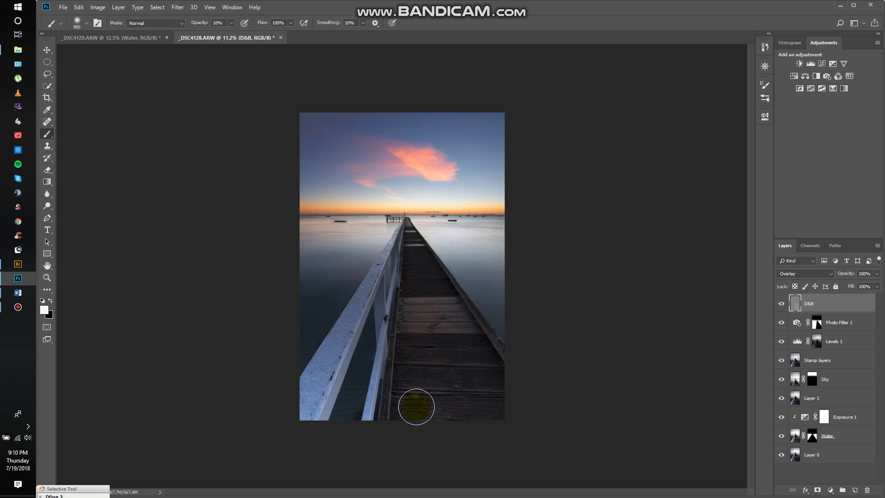
- Dodge the distant boards with a 200 px white brush and the foreground planks with a 1500 px one
scroll(414, 241, "up", 3)
key("bracketleft")
key("bracketleft")
key("bracketleft")
key("bracketleft")
key("bracketleft")
key("bracketleft")
key("bracketleft")
key("bracketleft")
key("bracketleft")
key("bracketleft")
left_click(418, 219)
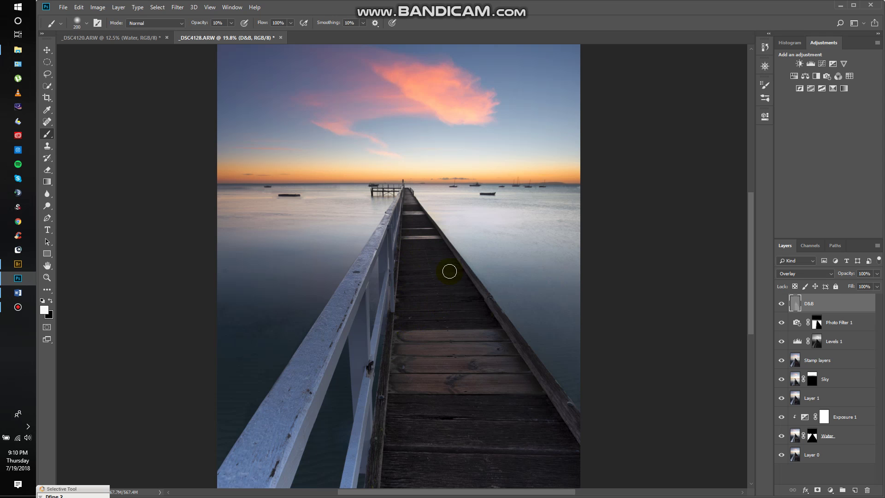
scroll(444, 308, "down", 4)
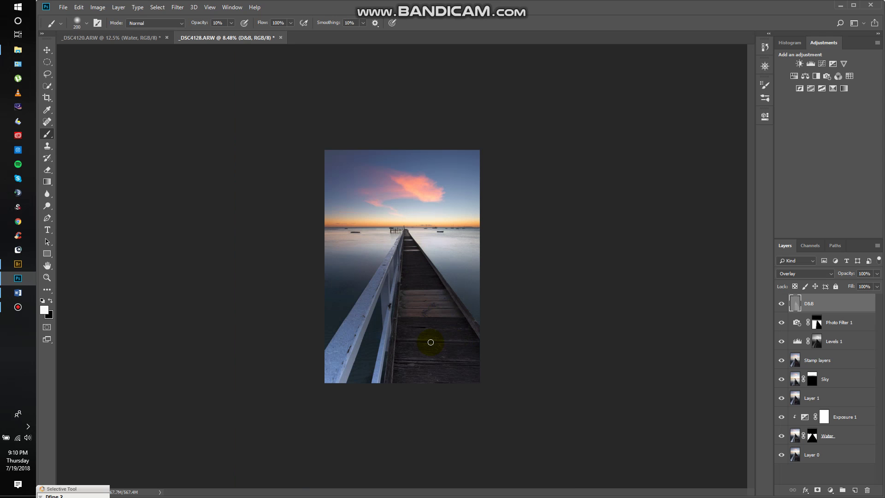
mouse_move(427, 349)
left_mouse_down()
mouse_move(467, 360)
mouse_move(467, 370)
mouse_move(453, 345)
left_mouse_up()
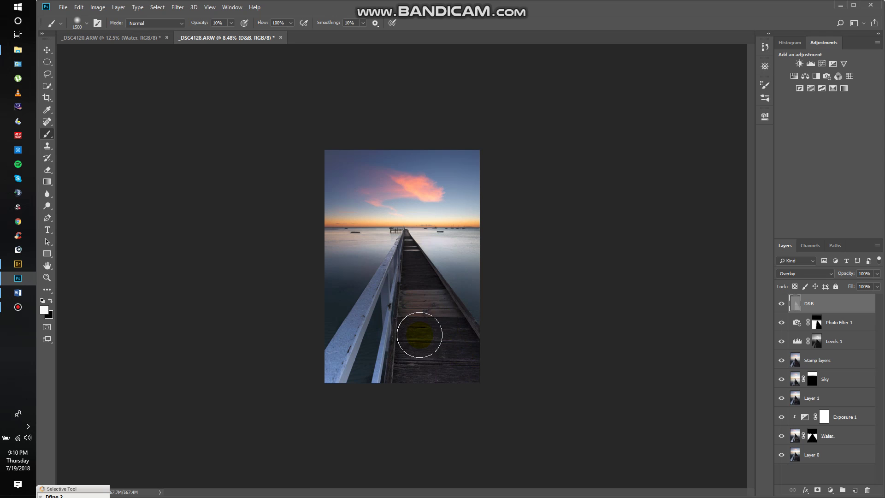
- Shrink the brush to 100 px and paint white along the narrow far end of the walkway
scroll(417, 283, "up", 5)
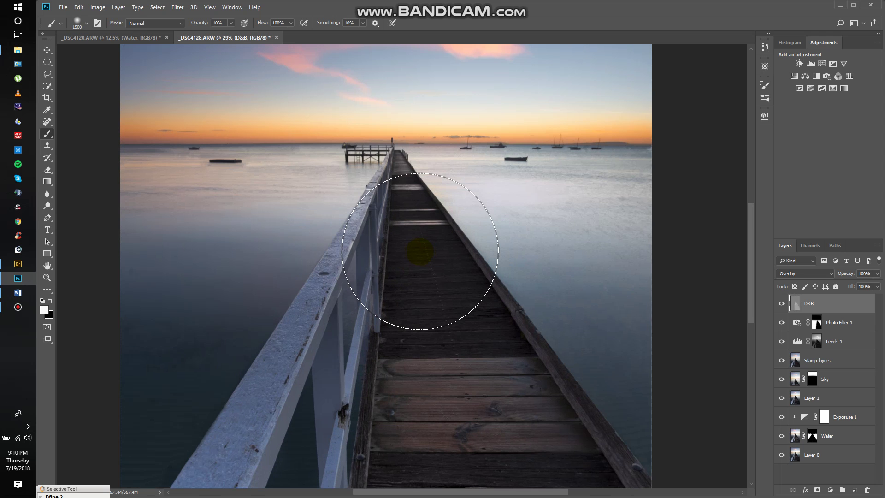
key("bracketleft")
key("bracketleft")
key("bracketleft")
key("bracketleft")
key("bracketleft")
key("bracketleft")
key("bracketleft")
key("bracketleft")
key("bracketleft")
key("bracketleft")
key("bracketleft")
key("bracketleft")
key("bracketleft")
key("bracketleft")
key("bracketleft")
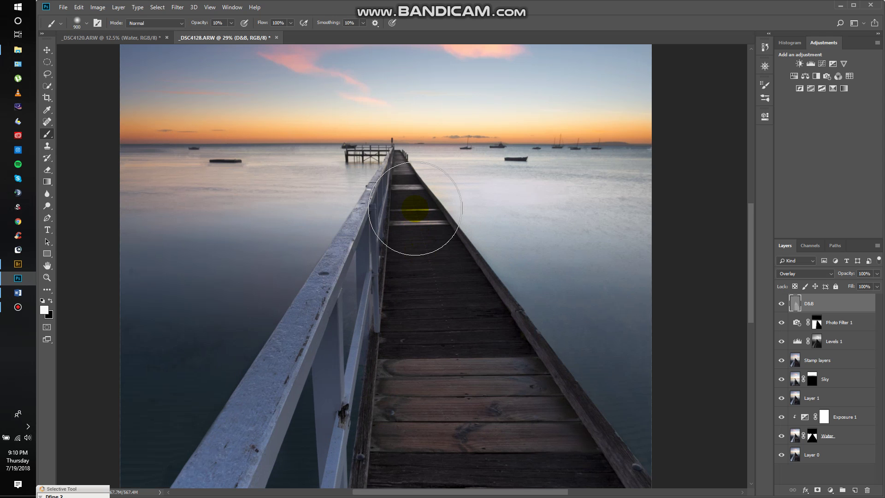
key("bracketleft")
key("bracketleft")
key("bracketleft")
key("bracketleft")
key("bracketleft")
left_click_drag(400, 169, 395, 158)
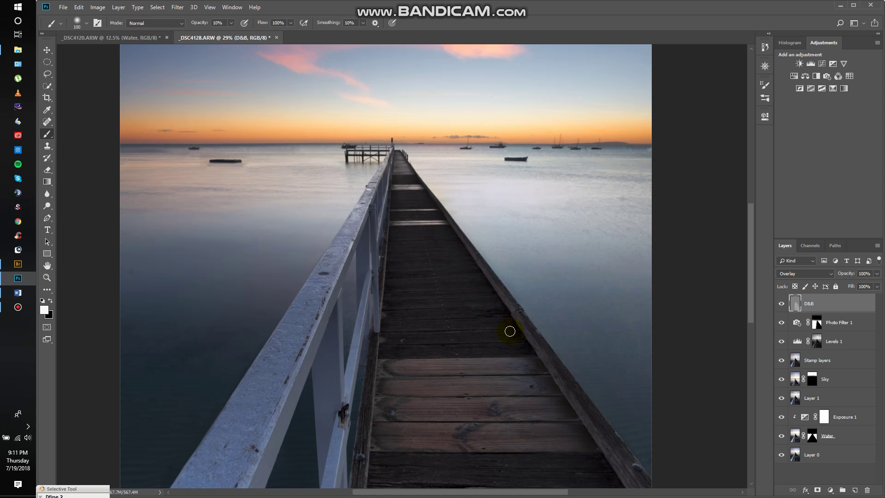
- Compare the whole photo with the D&B layer hidden and shown
scroll(494, 265, "down", 5)
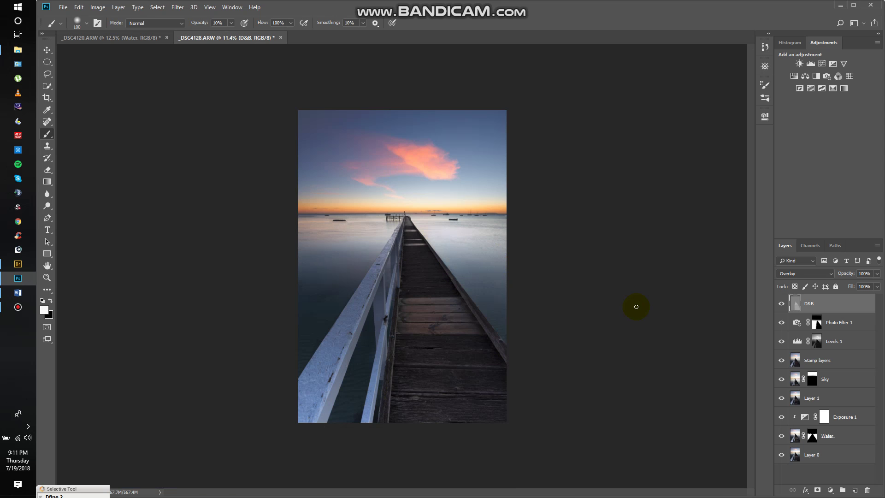
left_click(781, 304)
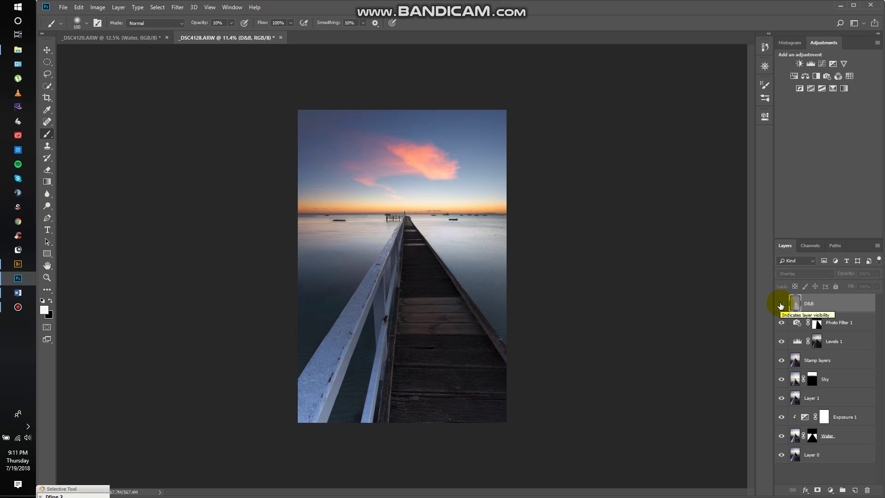
left_click(781, 304)
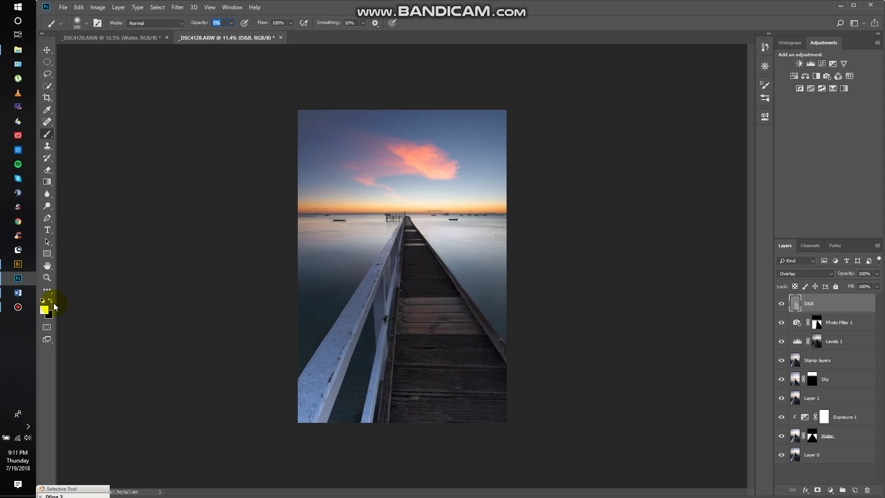
- Burn the water on both sides of the jetty with an 800 px black brush at 5% opacity
key("d")
key("x")
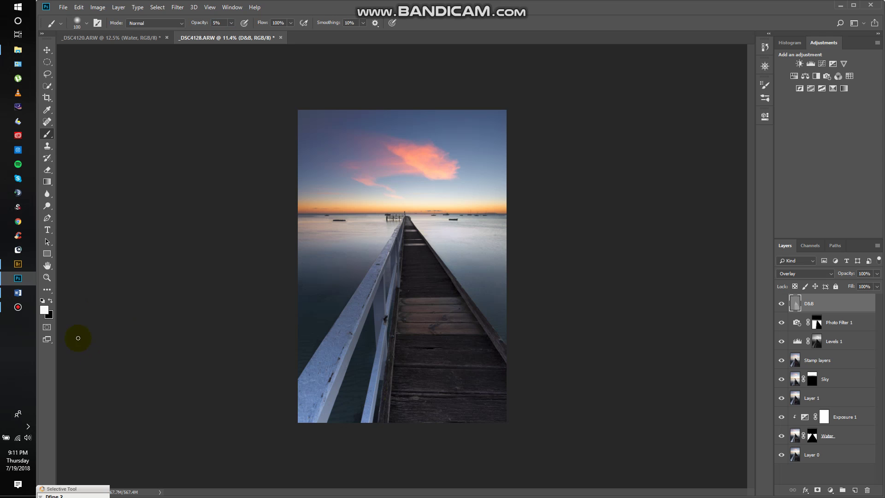
key("x")
left_click(45, 311)
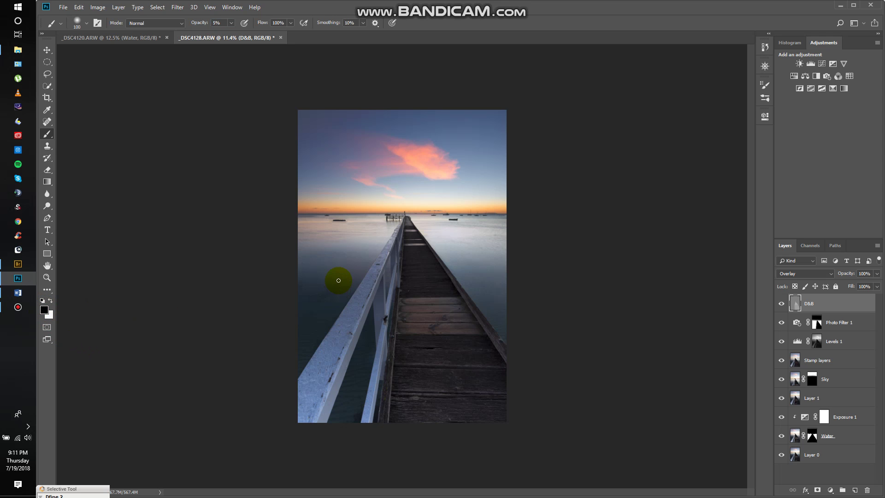
key("bracketright")
key("bracketright")
key("bracketright")
key("bracketright")
key("bracketright")
key("bracketright")
key("bracketright")
key("bracketright")
key("bracketright")
key("bracketright")
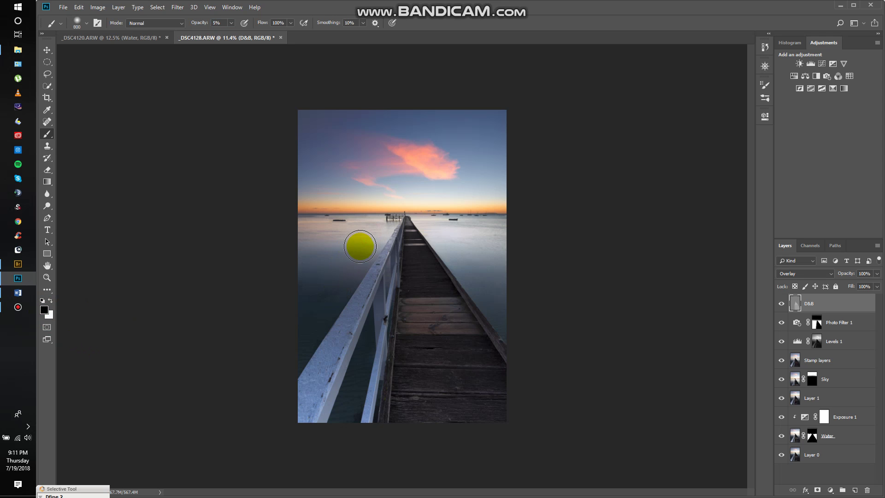
left_click_drag(330, 286, 297, 342)
mouse_move(330, 284)
left_mouse_down()
mouse_move(304, 322)
mouse_move(413, 302)
mouse_move(429, 285)
left_mouse_up()
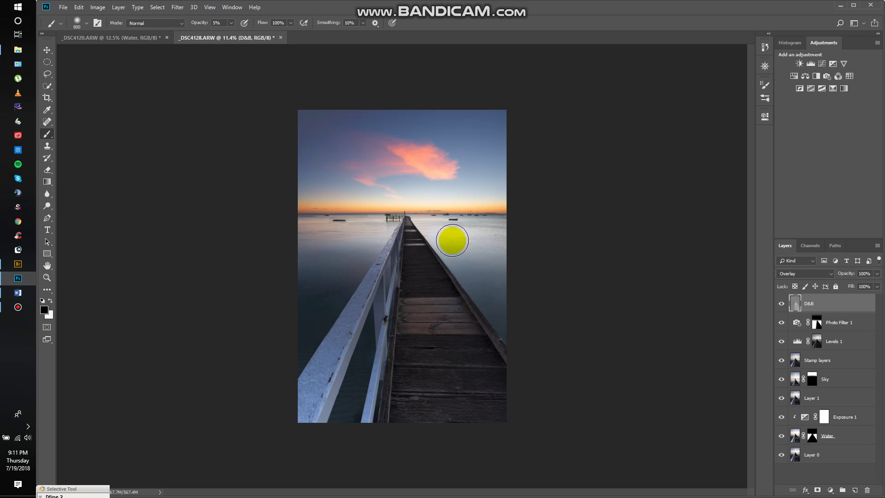
mouse_move(484, 272)
left_mouse_down()
mouse_move(502, 293)
mouse_move(472, 253)
left_mouse_up()
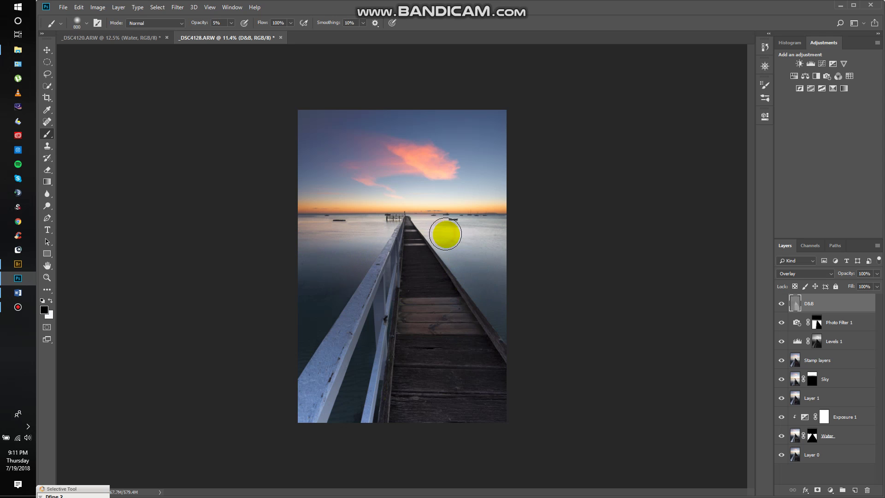
- Darken the bright water beside the jetty's far end with black, finishing with a 300 px brush
left_click(439, 231)
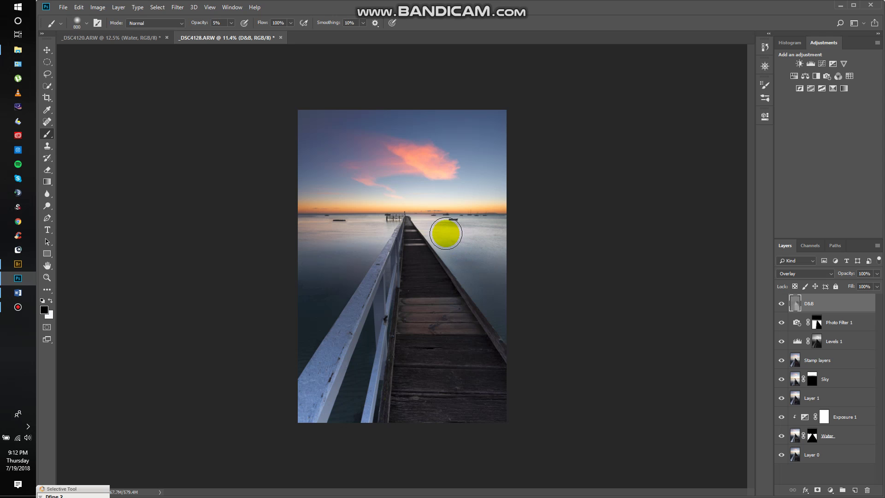
left_click(426, 226)
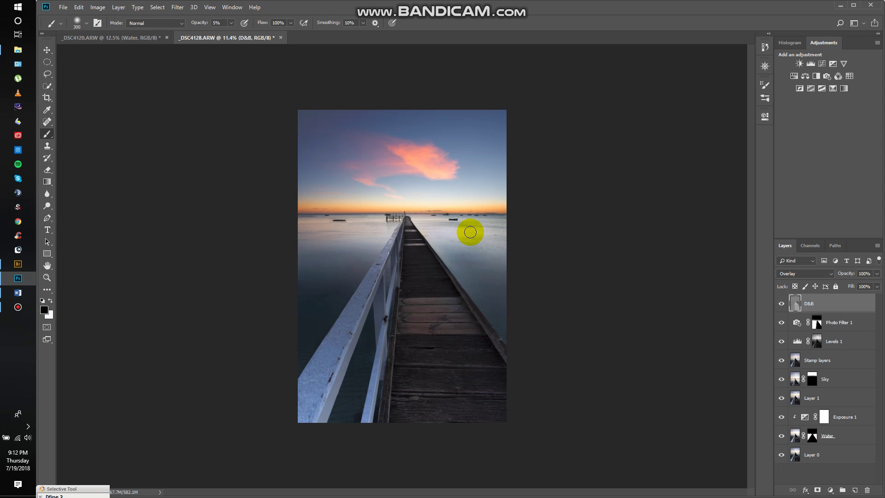
left_click_drag(469, 233, 453, 234)
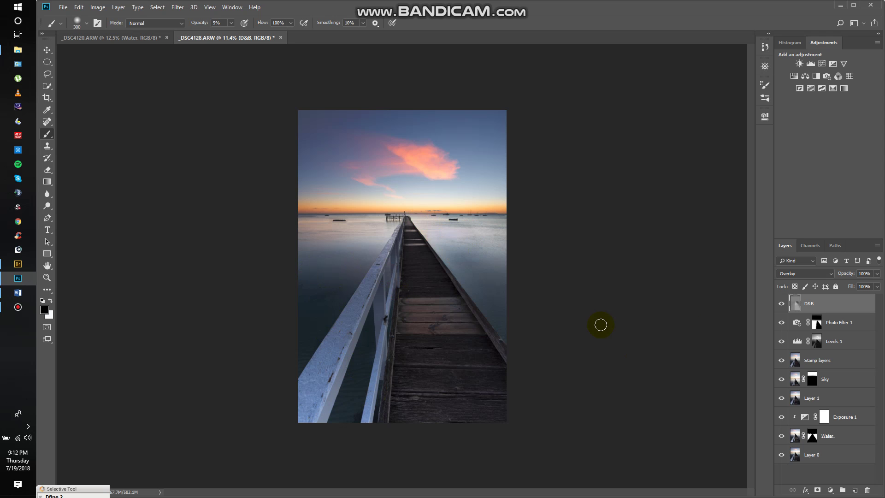
- Toggle the D&B layer's visibility repeatedly to compare the photo before and after dodging and burning
left_click(782, 305)
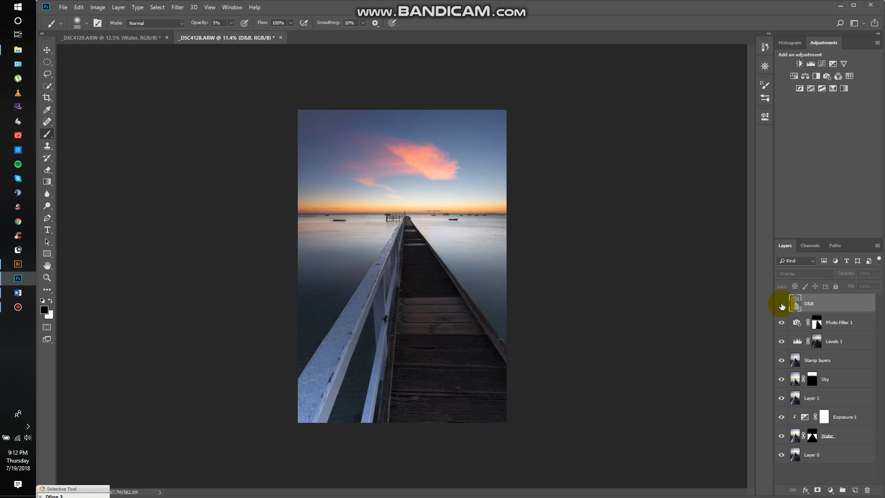
left_click(782, 304)
left_click(782, 305)
left_click(781, 305)
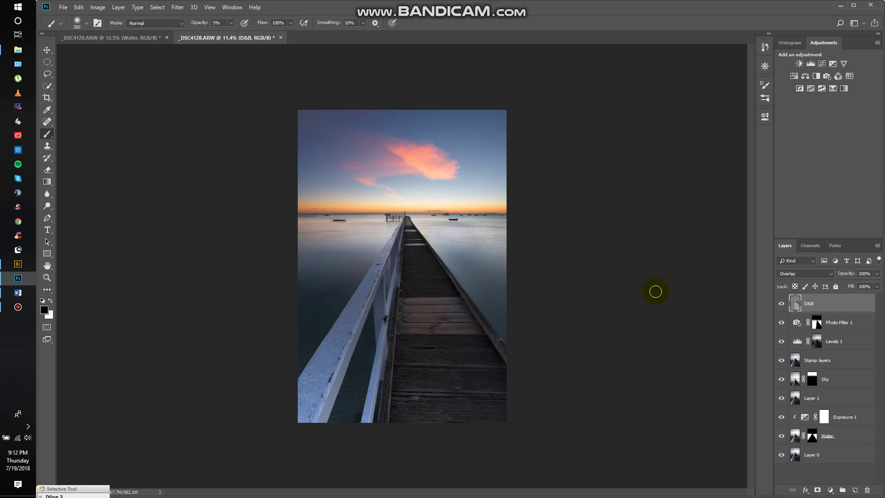